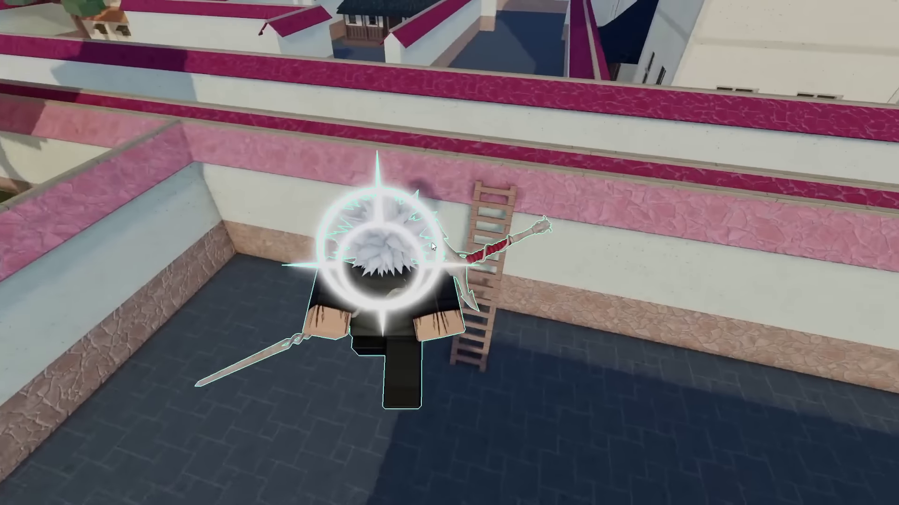
Climb onto the wall, then walk and dash along it and down the paved path.
key("w")
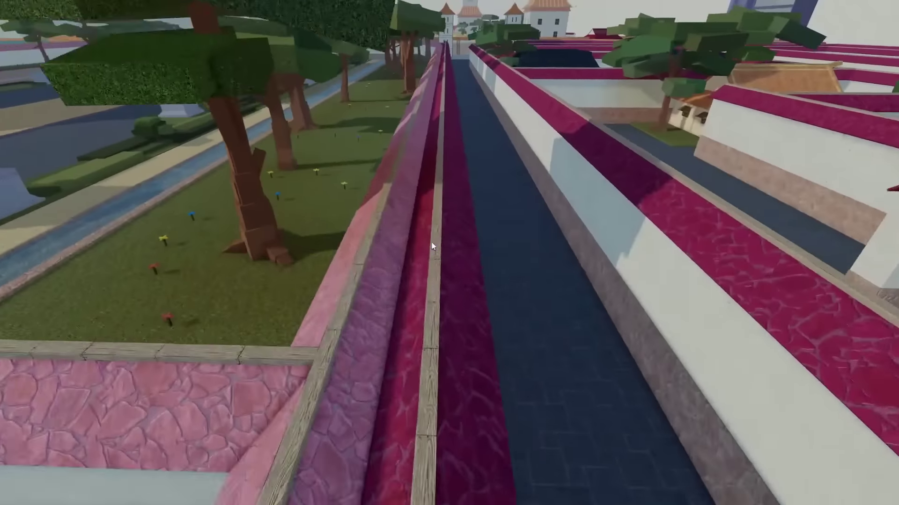
key("q")
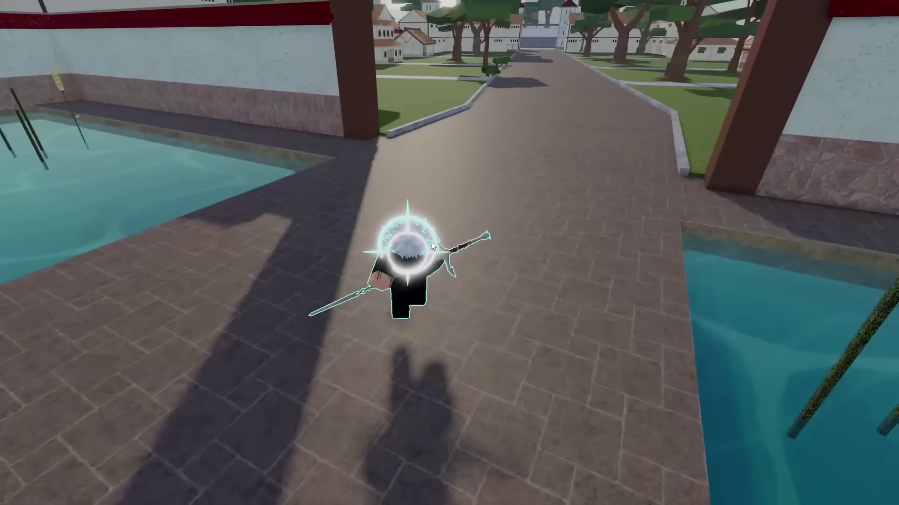
key("w")
key("q")
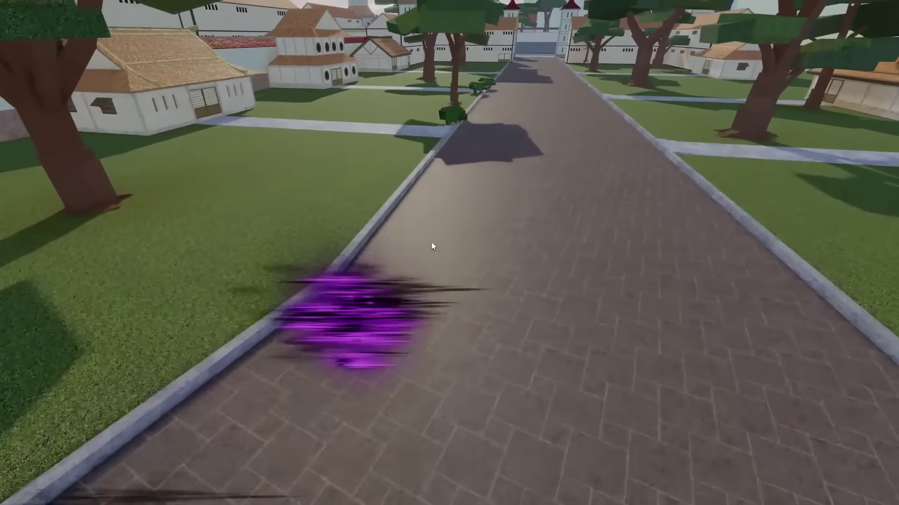
key("w")
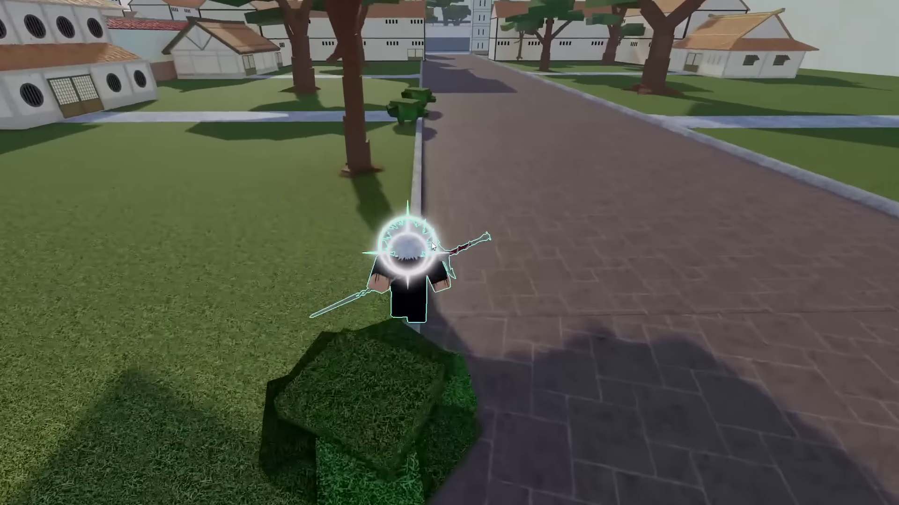
key("w")
key("q")
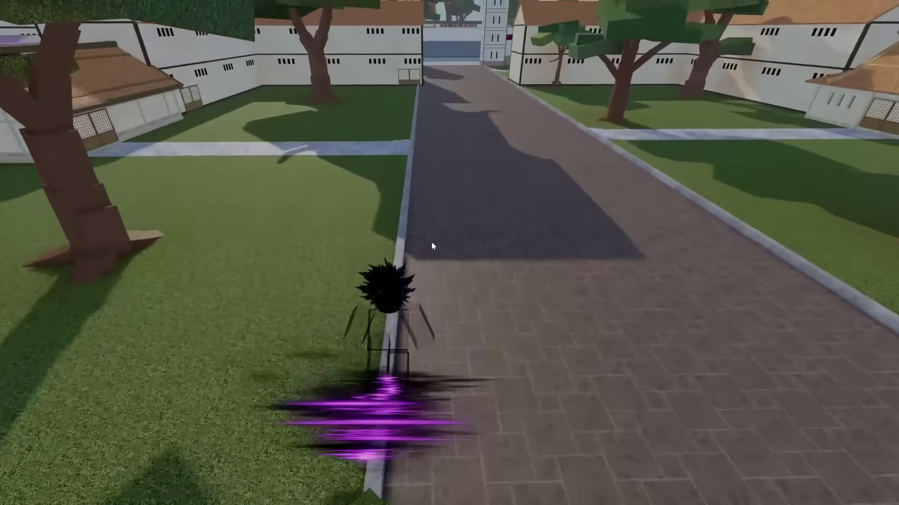
key("w")
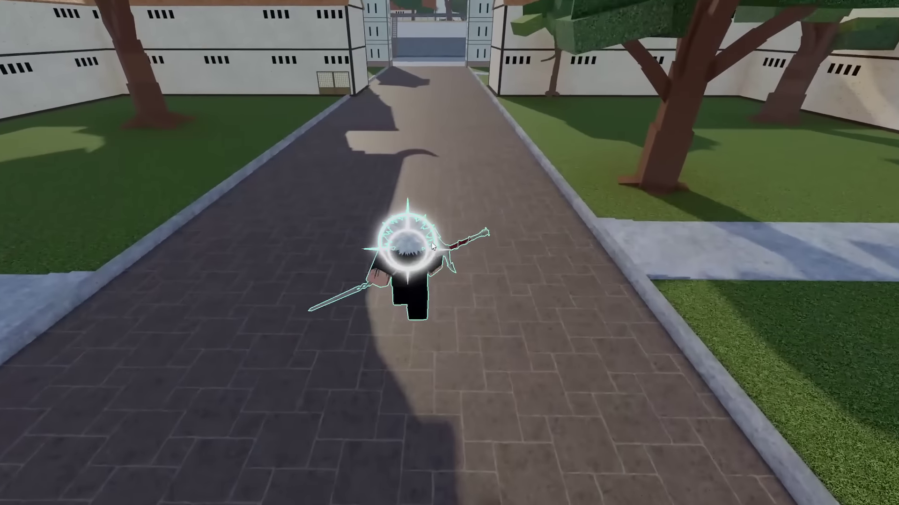
Dash to the gate, pass through it and face the tiled street.
key("w")
key("q")
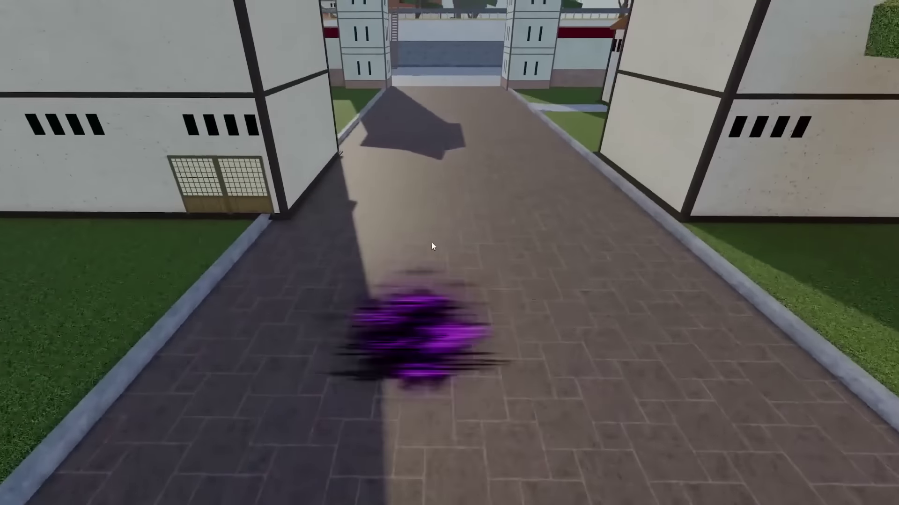
key("a")
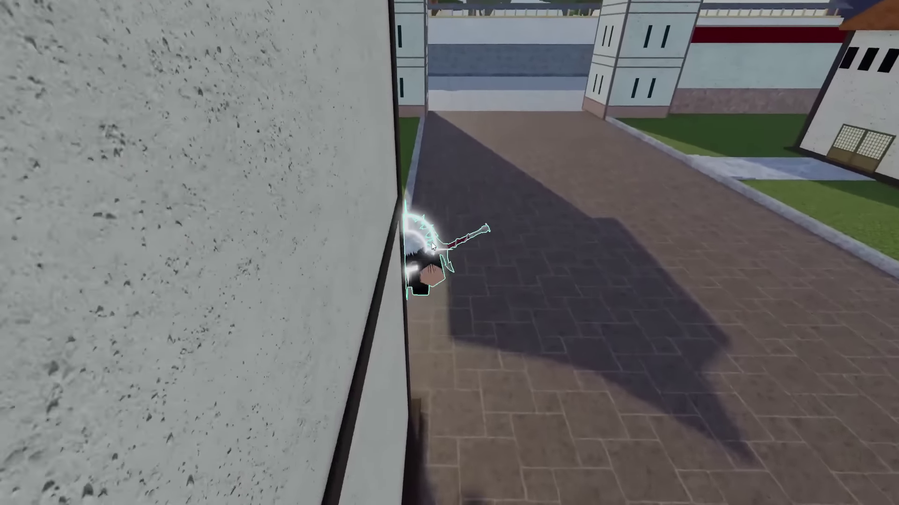
key("w")
key("q")
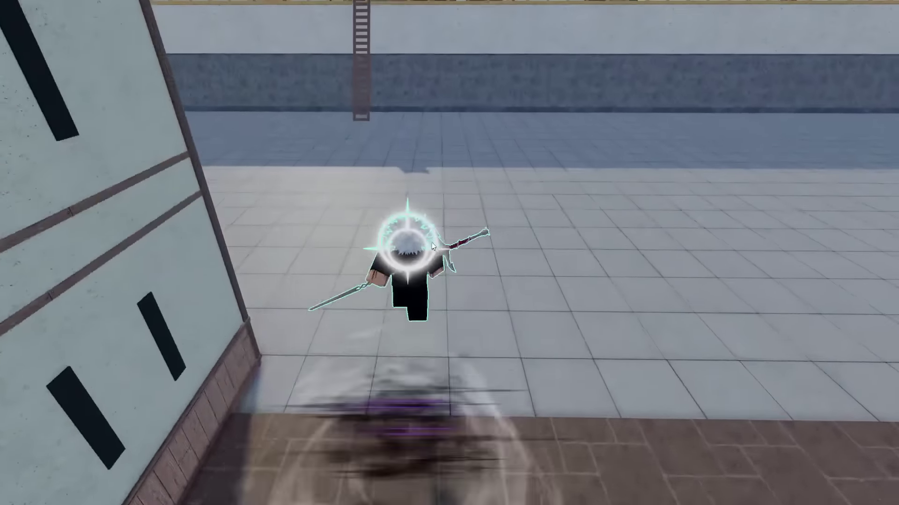
key("s")
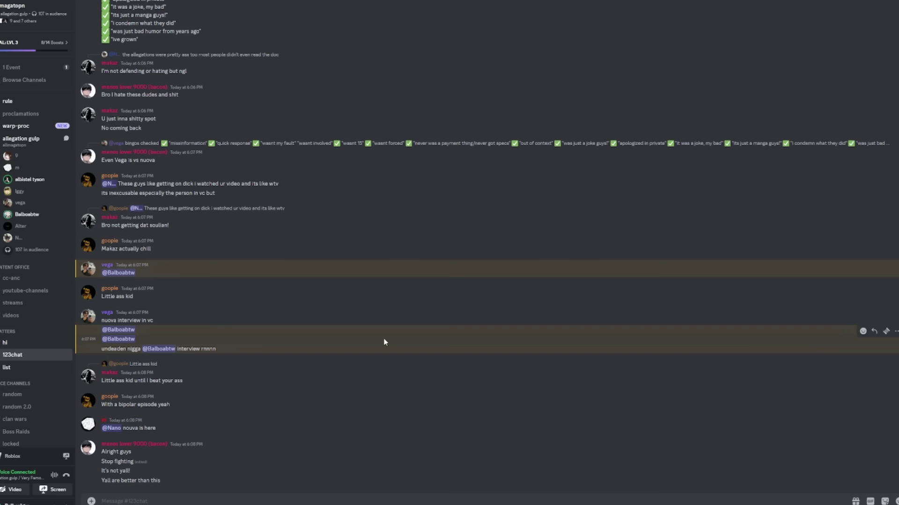
left_click(35, 226)
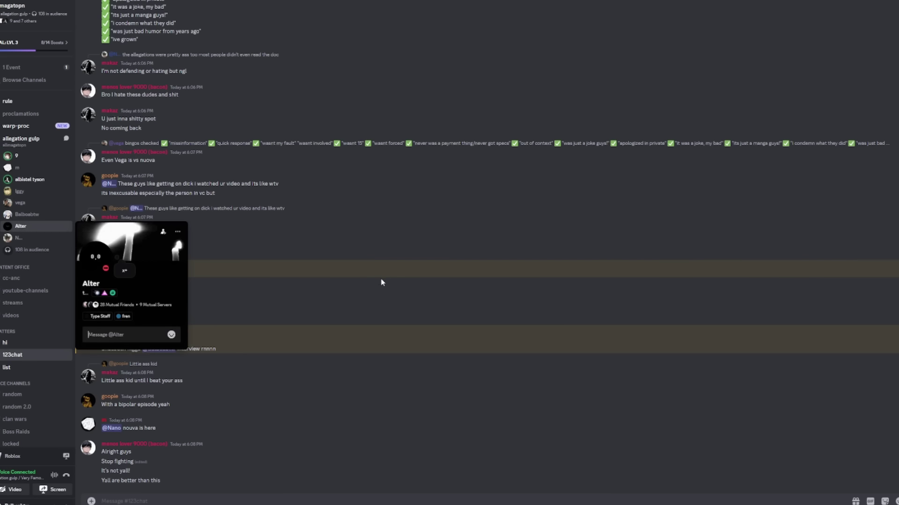
left_click(383, 282)
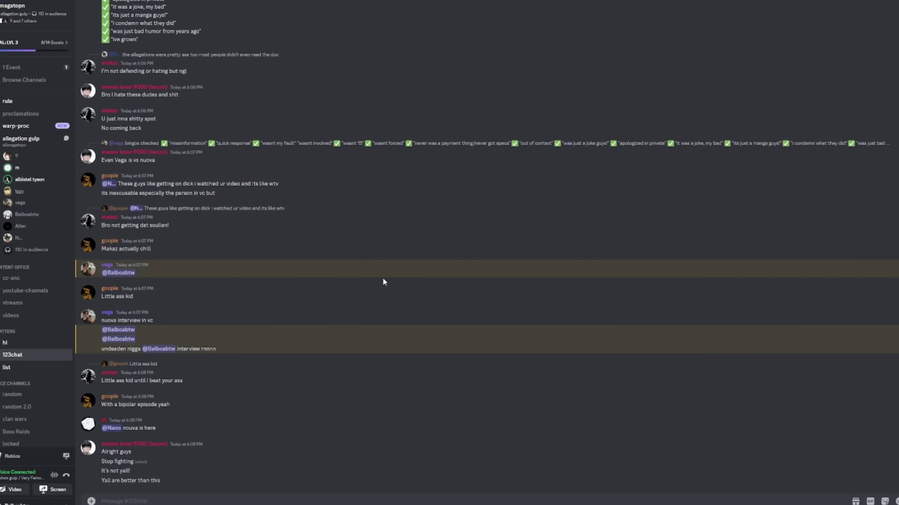